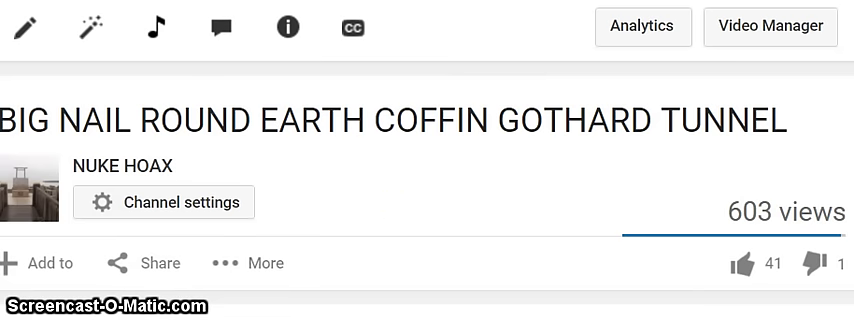
pyautogui.scroll(-2, 427, 160)
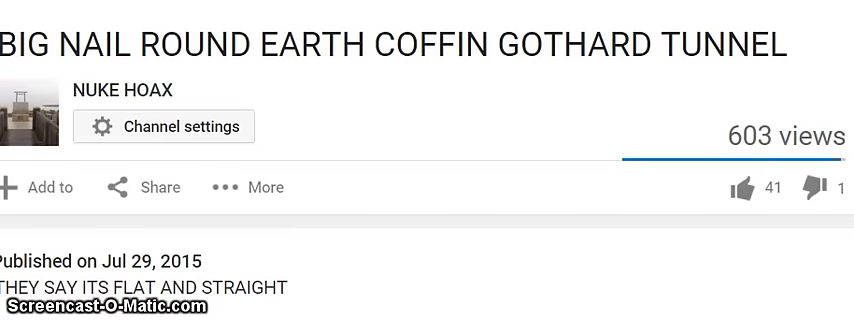
pyautogui.scroll(1, 427, 160)
pyautogui.scroll(1, 427, 160)
pyautogui.scroll(-1, 427, 160)
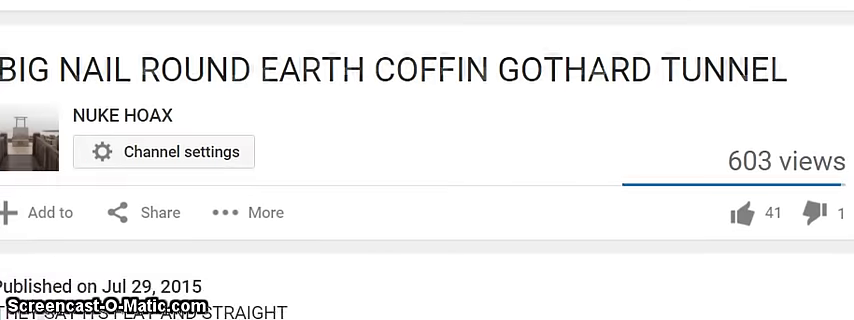
pyautogui.scroll(3, 427, 160)
pyautogui.scroll(1, 427, 160)
pyautogui.scroll(2, 427, 160)
pyautogui.scroll(1, 427, 160)
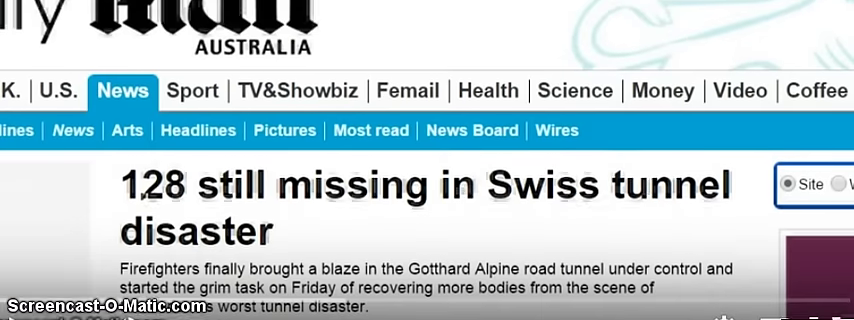
pyautogui.scroll(1, 427, 160)
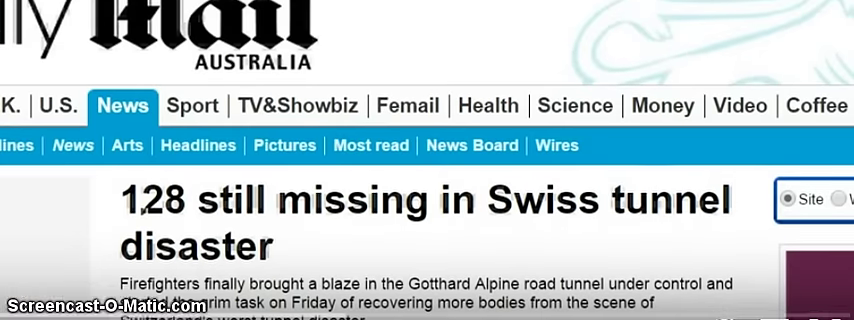
pyautogui.scroll(-1, 427, 160)
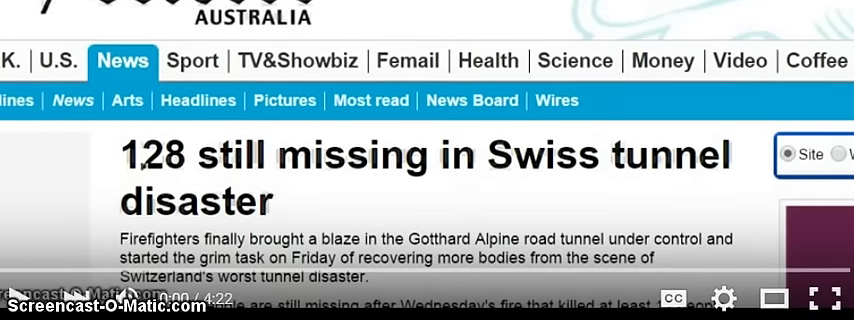
pyautogui.scroll(-5, 427, 160)
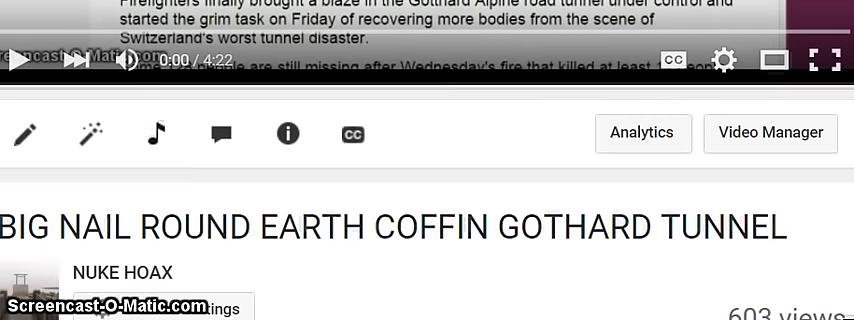
pyautogui.scroll(5, 427, 160)
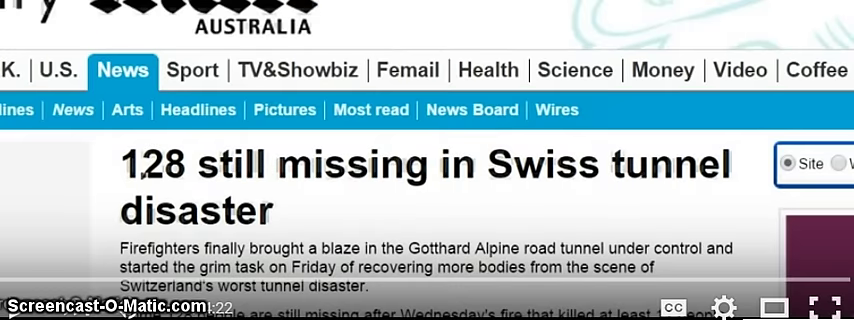
pyautogui.scroll(-1, 427, 160)
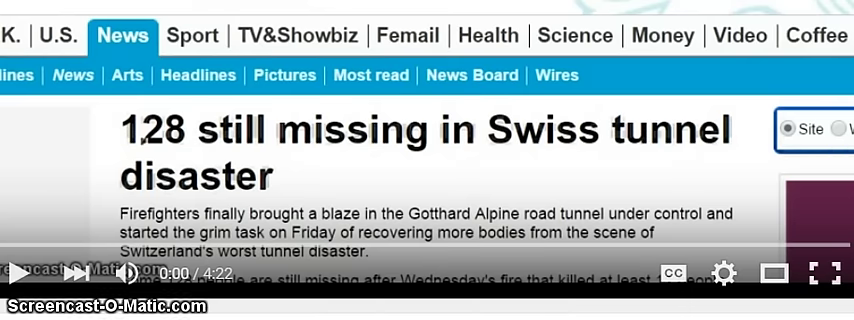
# Step: Seek the tunnel video to 2:58 on the progress bar and let it play
pyautogui.click(581, 246)
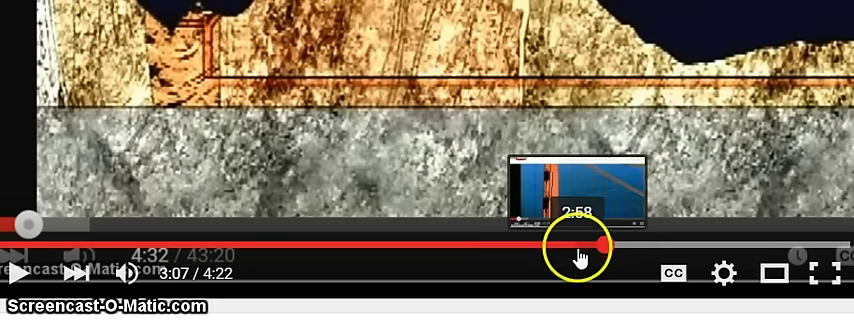
# Step: Rewind the tunnel diagram clip slightly to 3:00 of 4:22
pyautogui.click(585, 244)
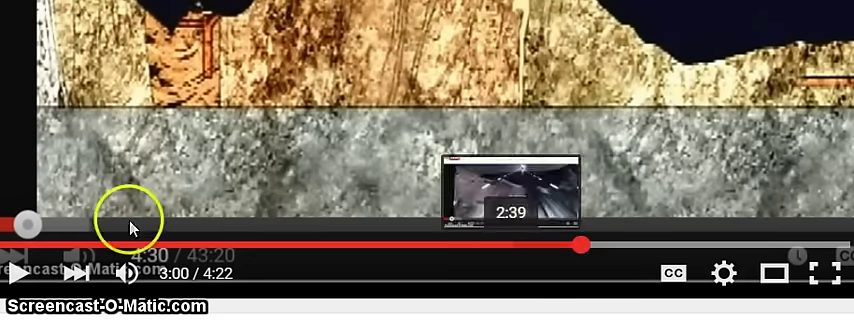